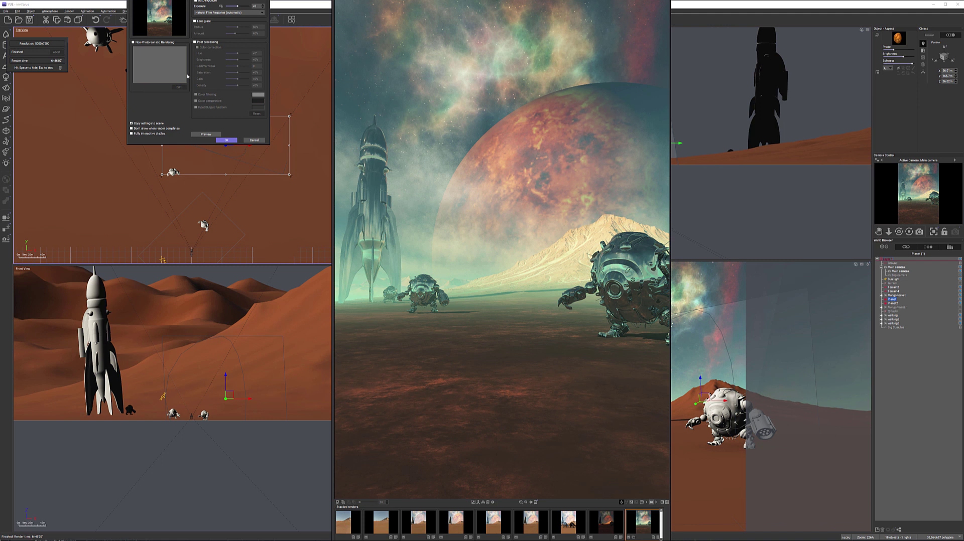
# Accept the post-render options, check the render's depth channel and return to the color image
pyautogui.click(231, 141)
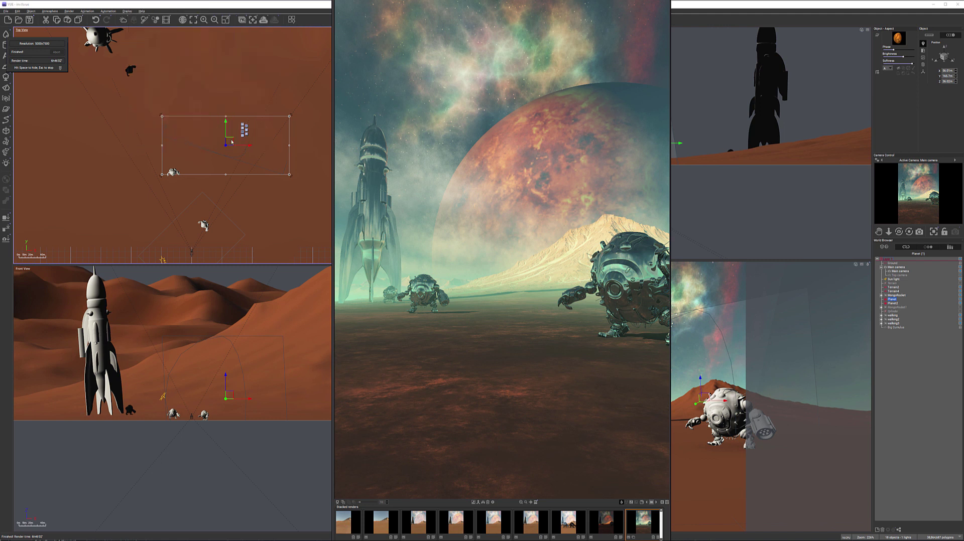
pyautogui.click(631, 502)
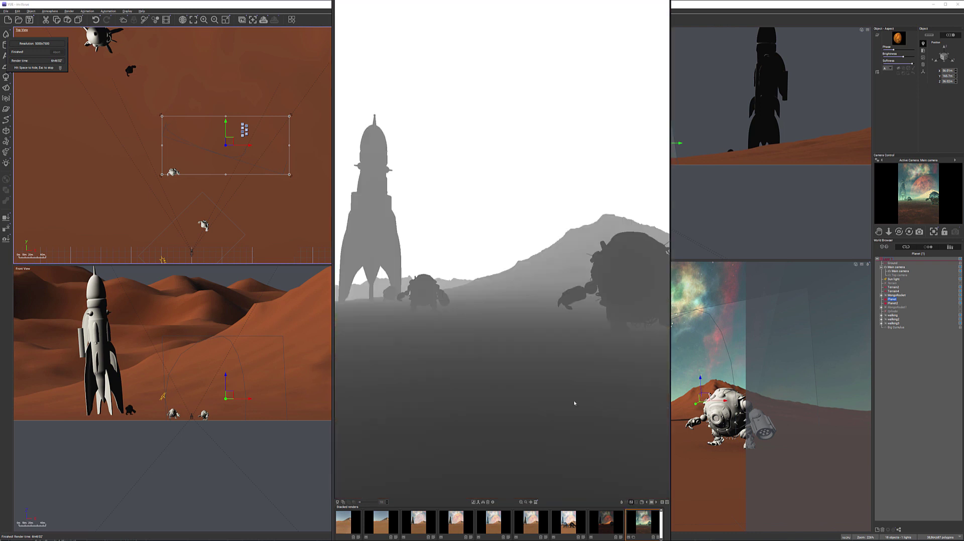
pyautogui.click(636, 506)
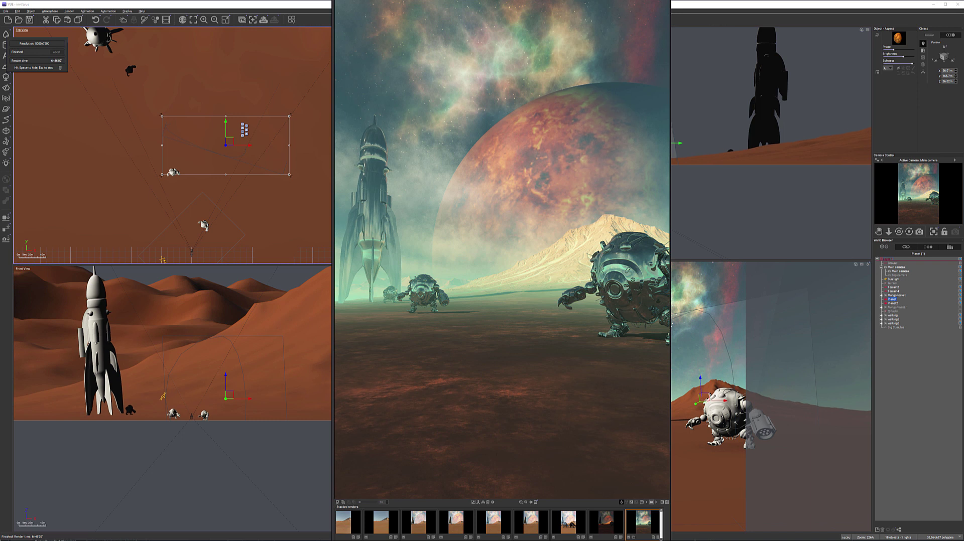
# Save the finished color render in the renders folder as a High dynamic range (*.hdr) picture
pyautogui.hotkey('ctrl', 's')
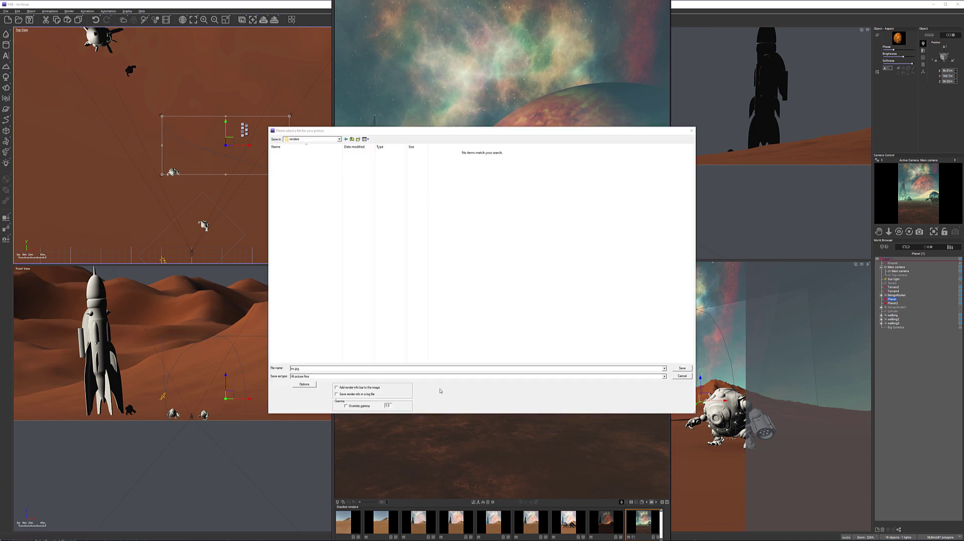
pyautogui.click(313, 376)
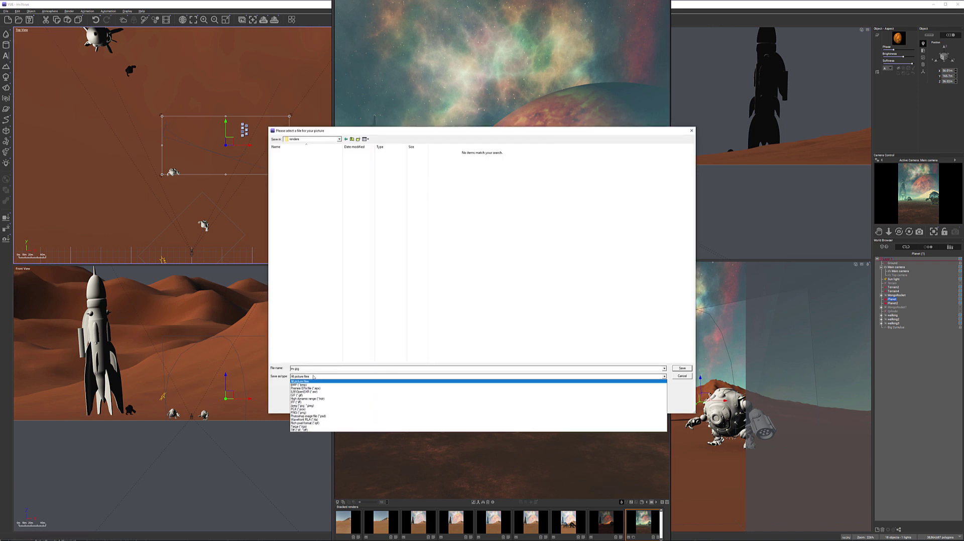
pyautogui.click(332, 399)
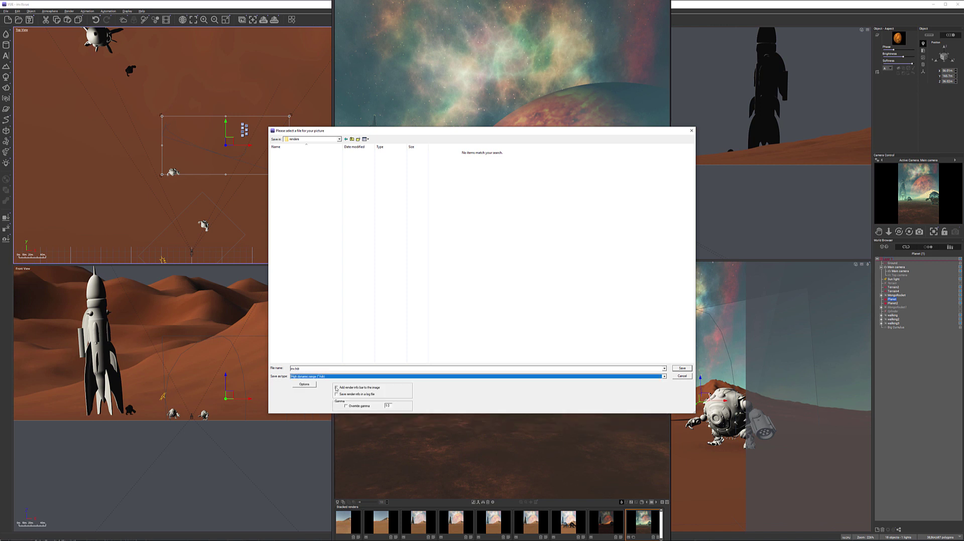
pyautogui.click(311, 385)
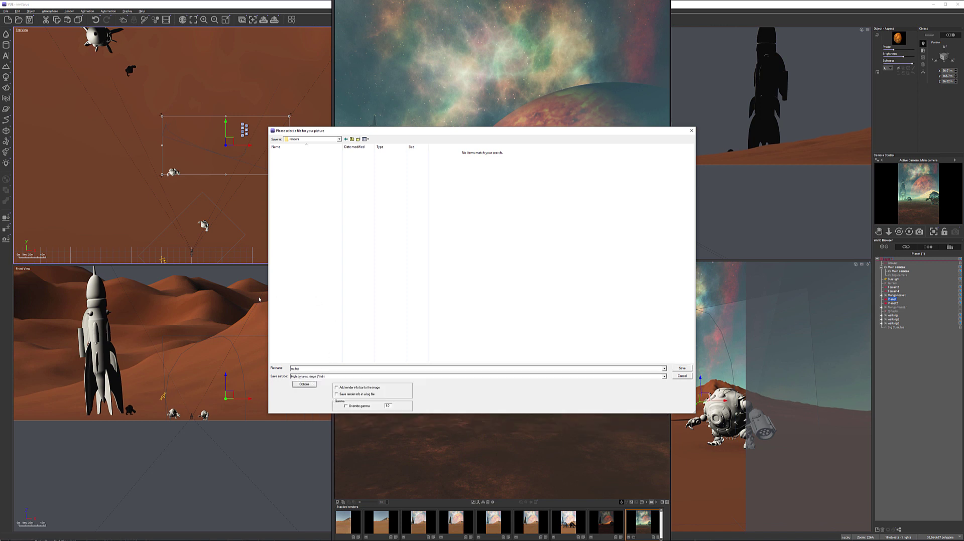
pyautogui.click(681, 369)
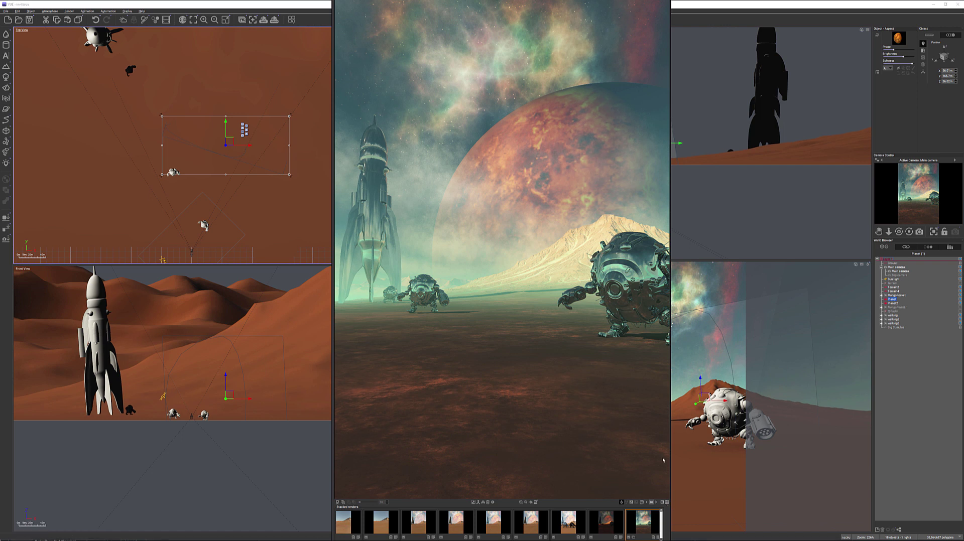
# Save the same color render in the renders folder as a Photoshop image file (*.psd)
pyautogui.click(666, 502)
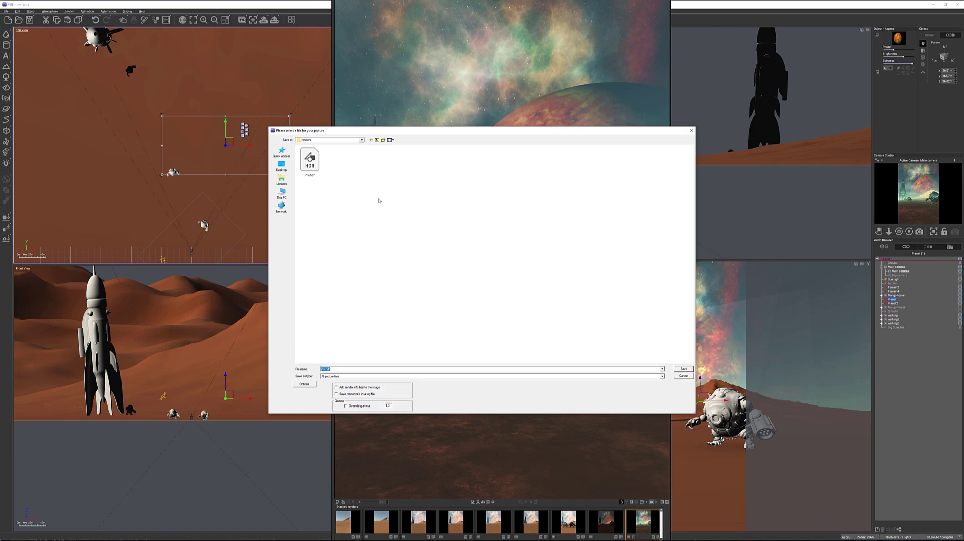
pyautogui.click(363, 377)
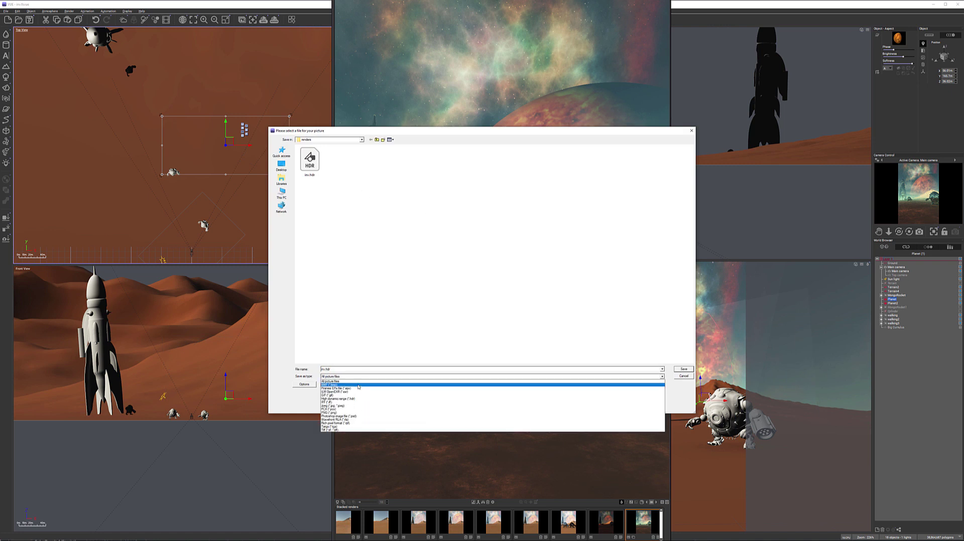
pyautogui.click(367, 416)
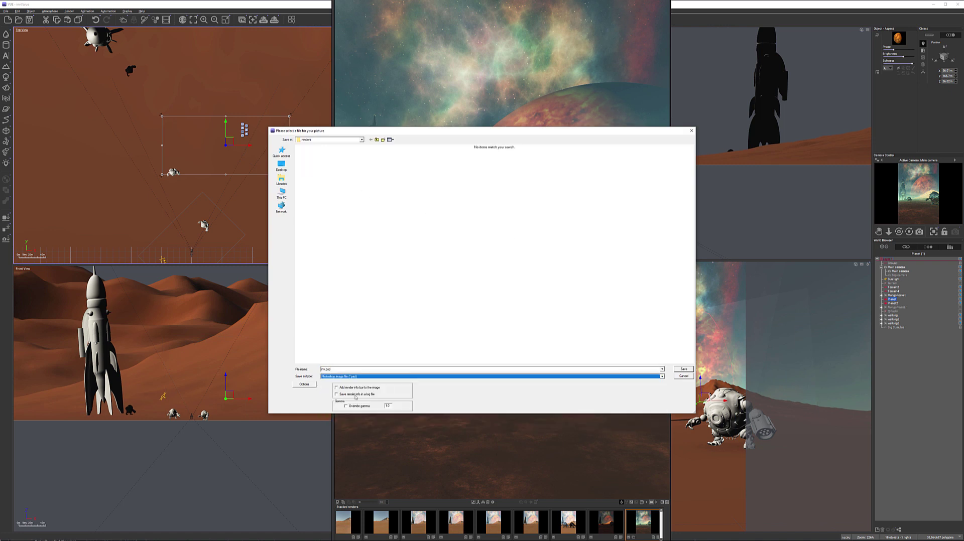
pyautogui.click(682, 369)
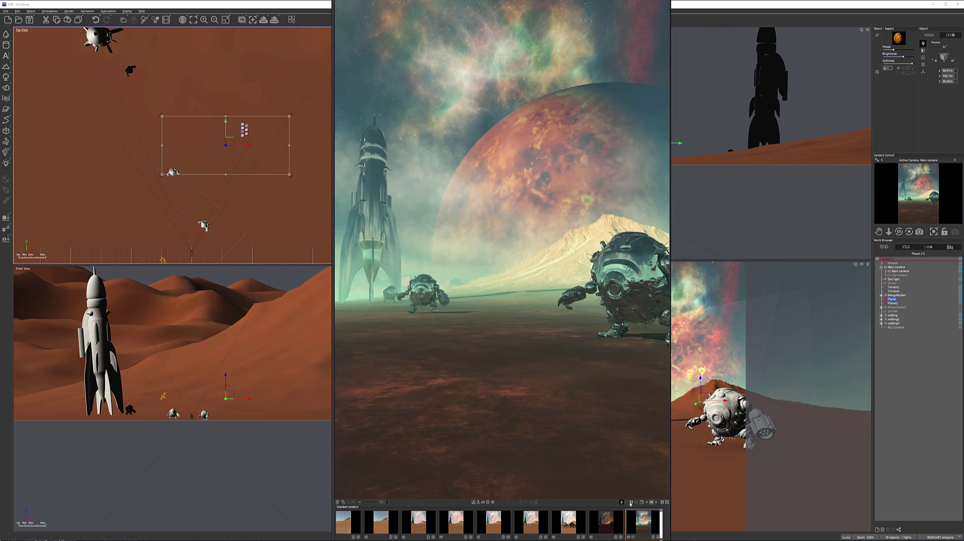
# Save the render's grayscale depth channel in the renders folder as a TIF picture
pyautogui.click(647, 502)
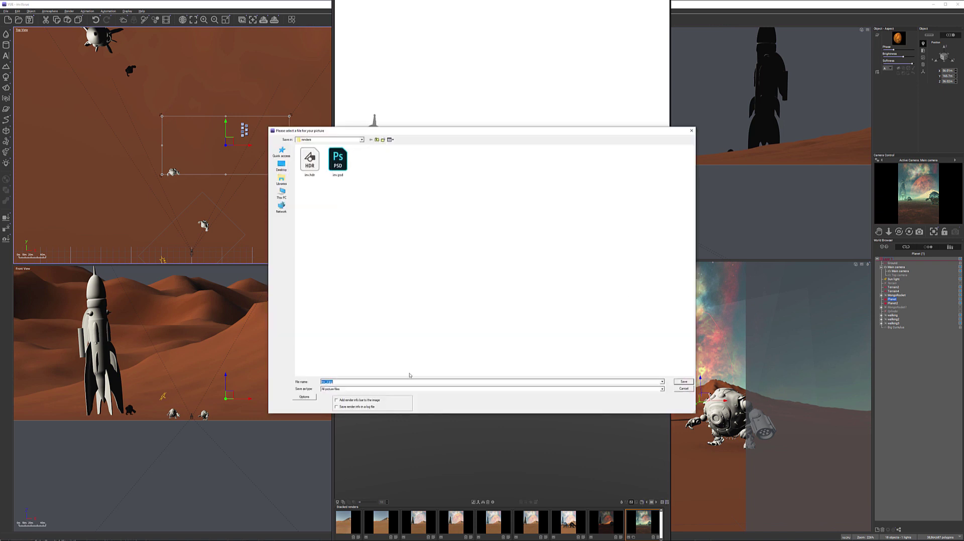
pyautogui.click(364, 389)
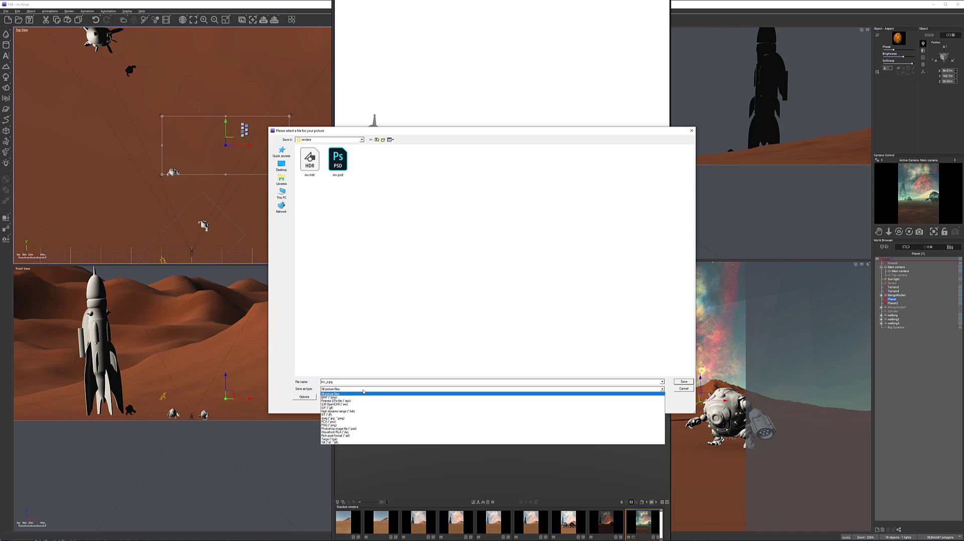
pyautogui.click(364, 442)
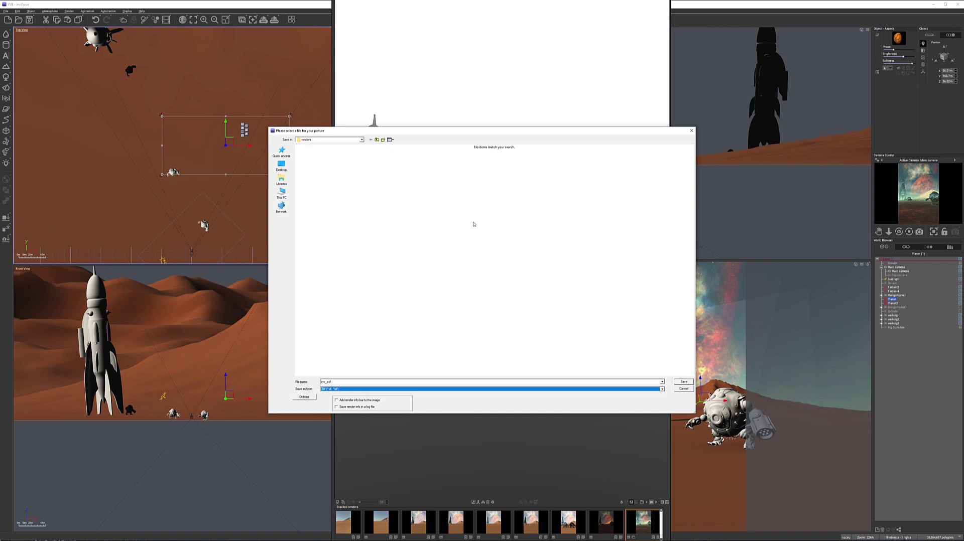
pyautogui.click(683, 381)
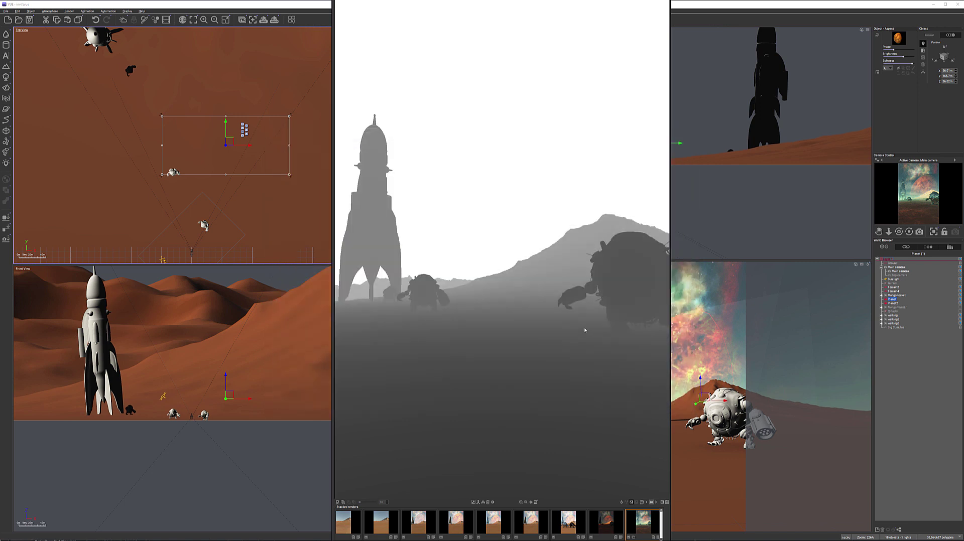
# Examine the rocket's object mask and the first pass in the multi-pass list of the render
pyautogui.click(641, 502)
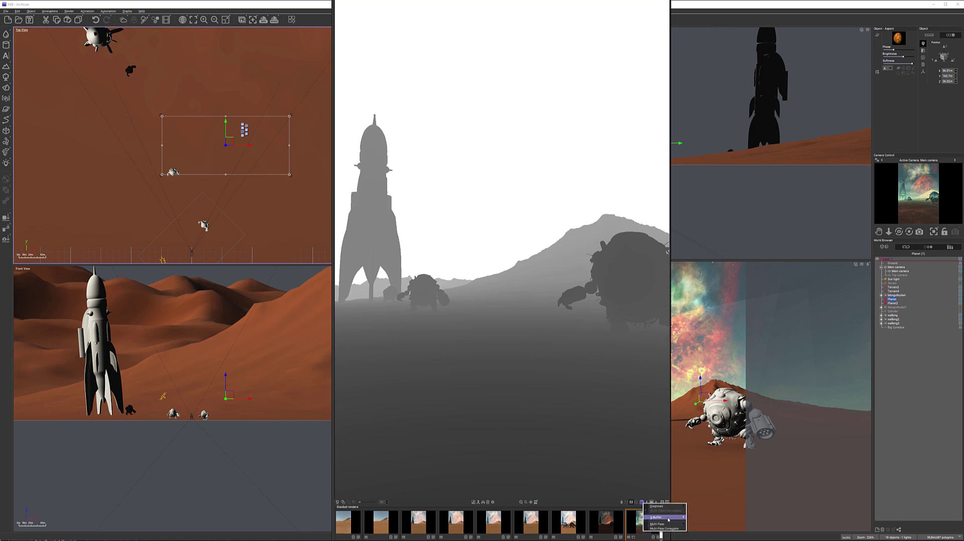
pyautogui.moveTo(658, 517)
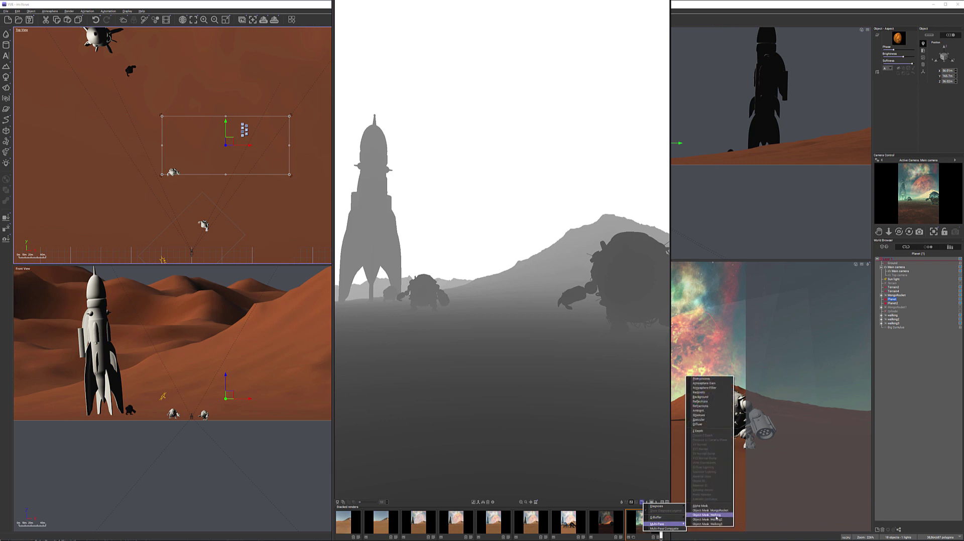
pyautogui.click(715, 515)
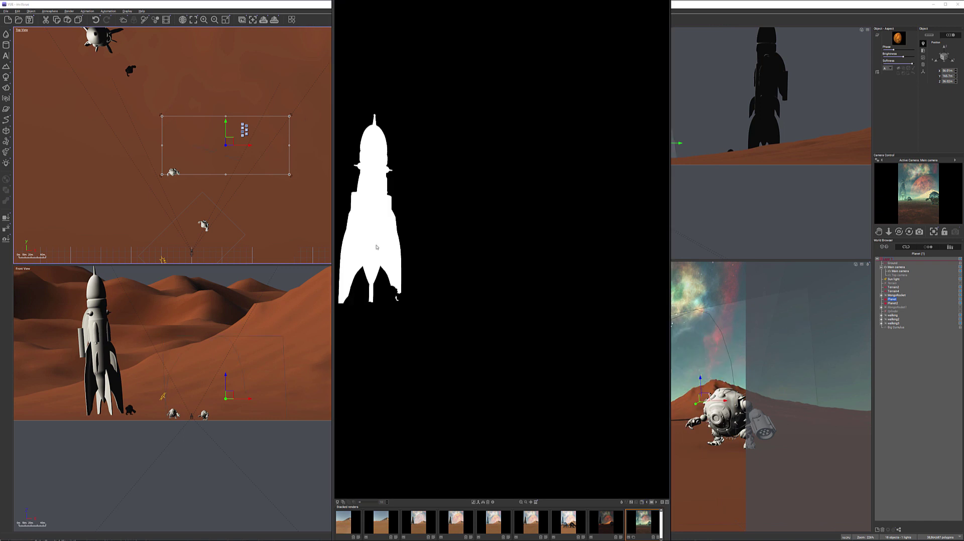
pyautogui.click(642, 504)
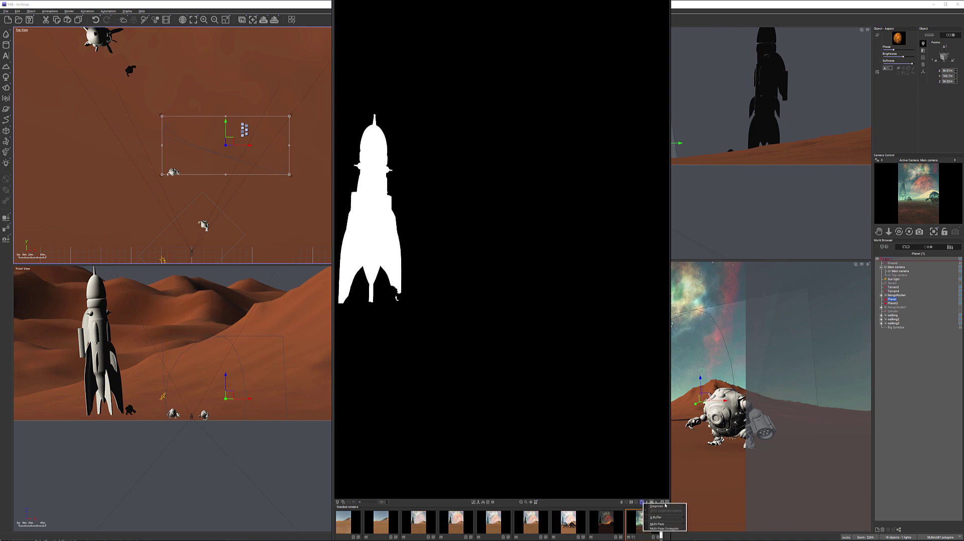
pyautogui.moveTo(670, 524)
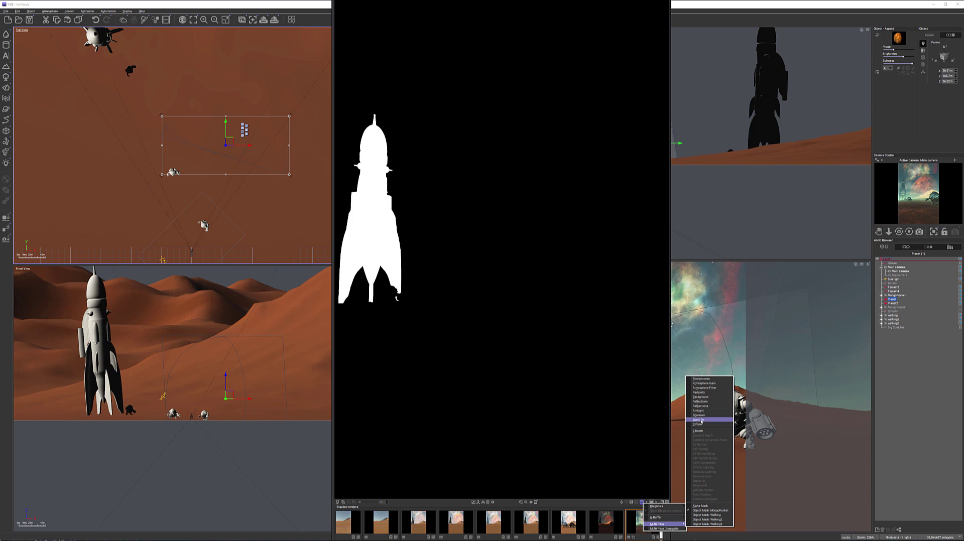
pyautogui.click(700, 379)
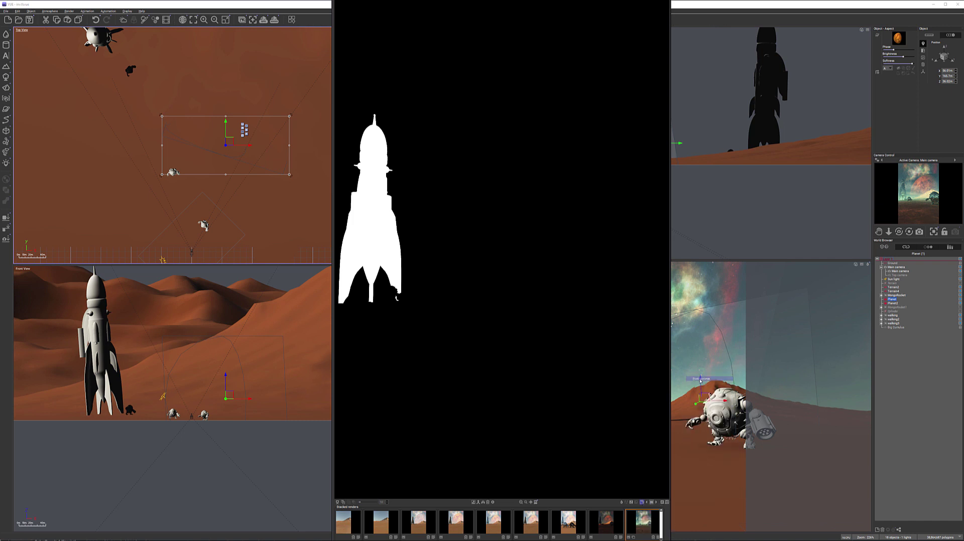
# Examine the Reflections pass and the Diffuse pass of the render
pyautogui.click(656, 503)
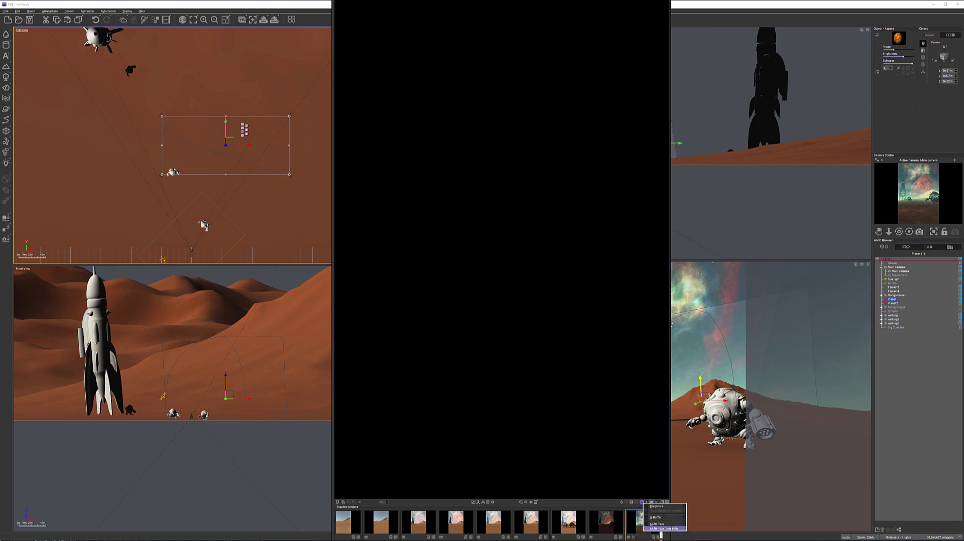
pyautogui.moveTo(663, 523)
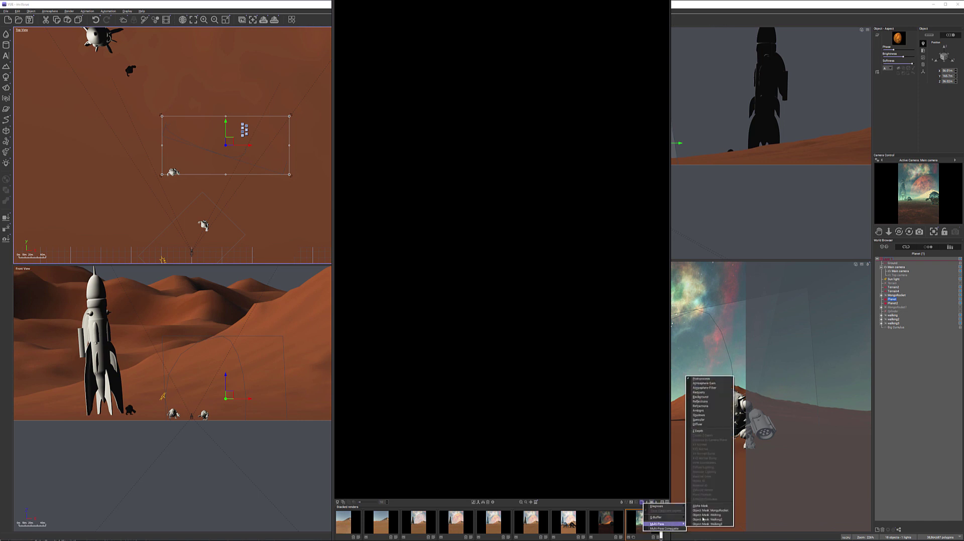
pyautogui.click(710, 402)
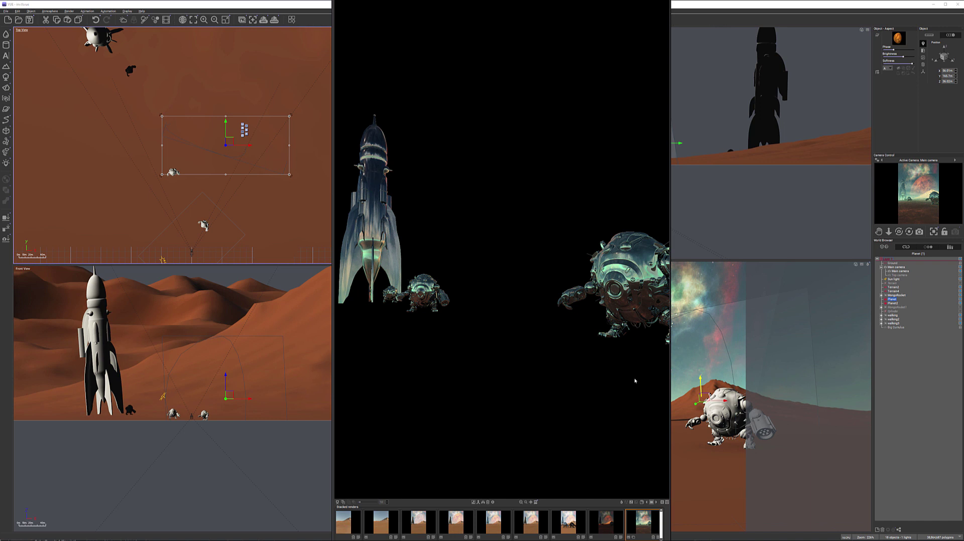
pyautogui.click(642, 502)
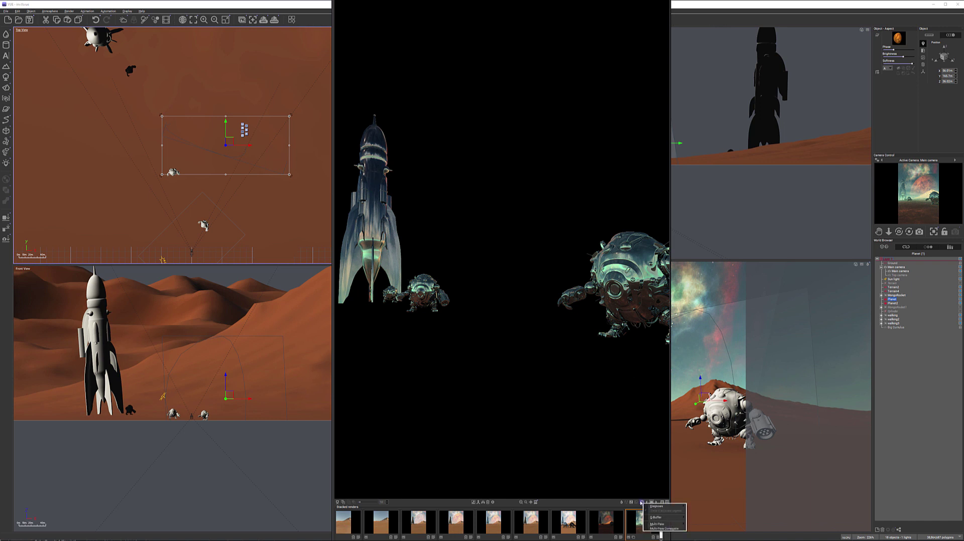
pyautogui.moveTo(670, 524)
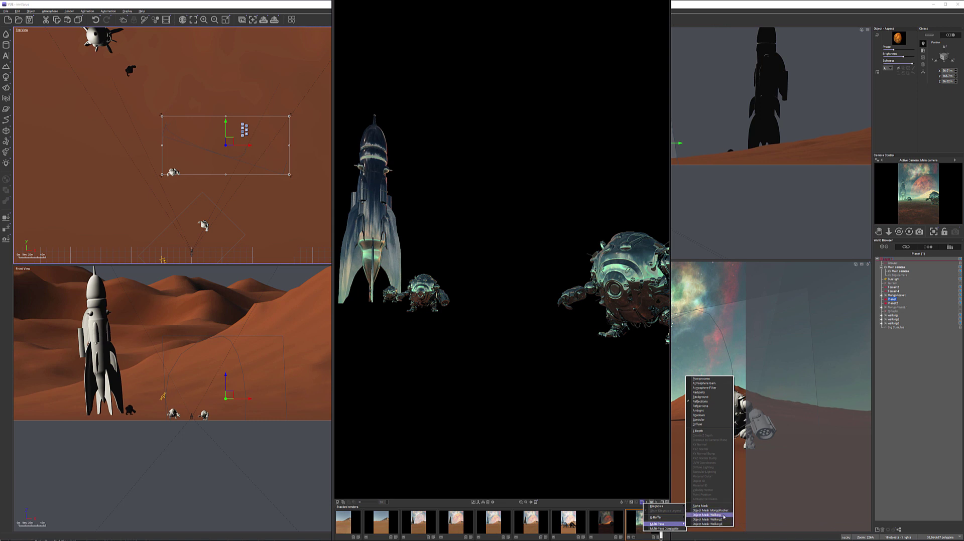
pyautogui.click(698, 426)
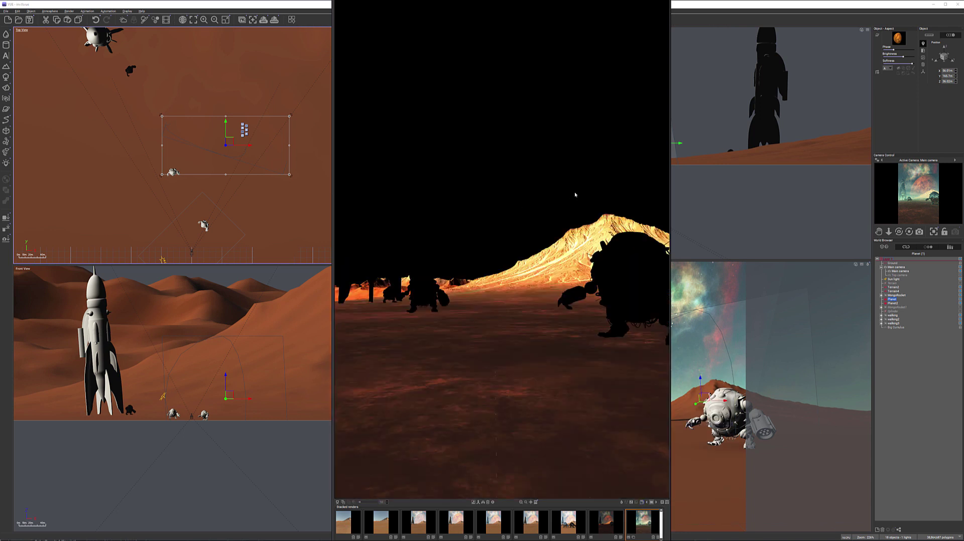
# Look at the object mask of the middle walking robot and return to the full color render
pyautogui.click(642, 502)
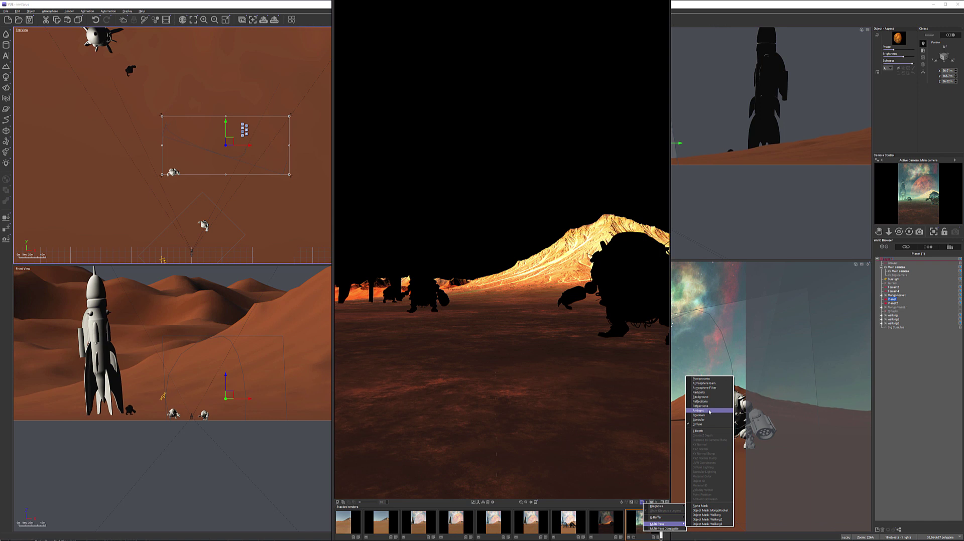
pyautogui.click(709, 411)
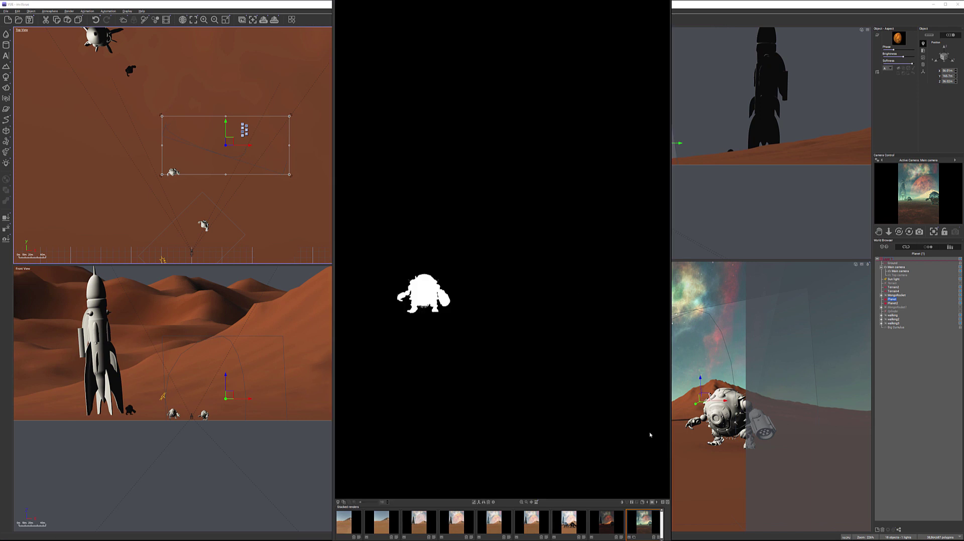
pyautogui.click(622, 503)
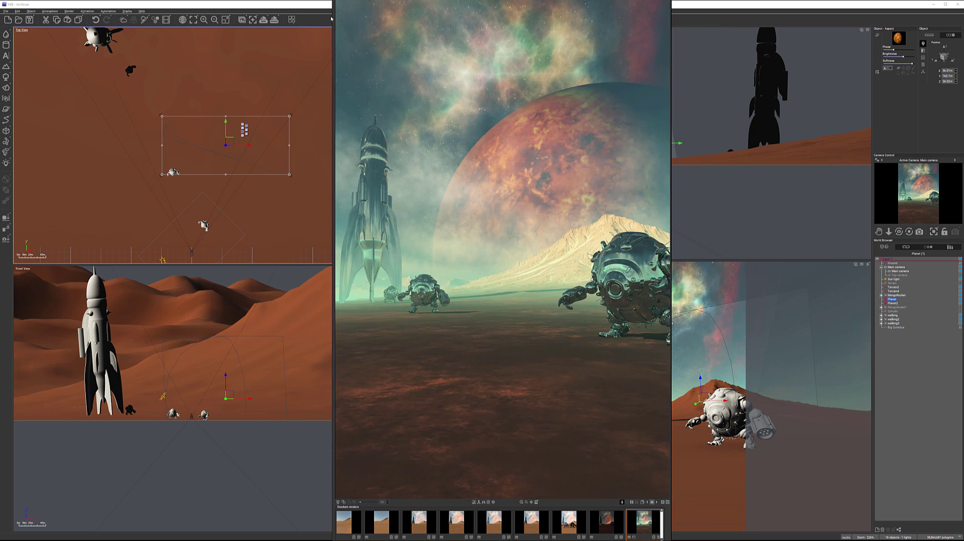
# Leave the render display and save the scene
pyautogui.click(30, 20)
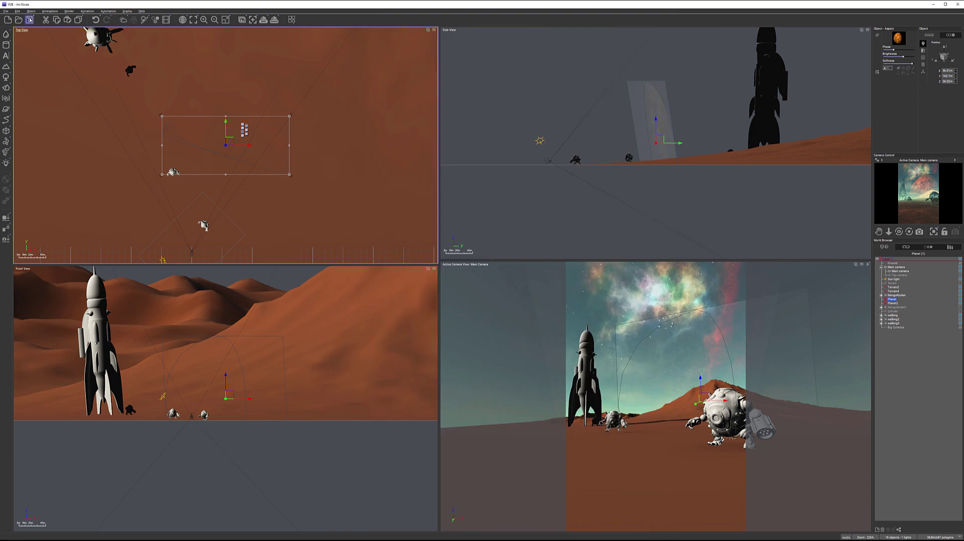
pyautogui.click(30, 19)
# Open the Non-Photorealistic Rendering Options and expand the advanced options
pyautogui.click(264, 20)
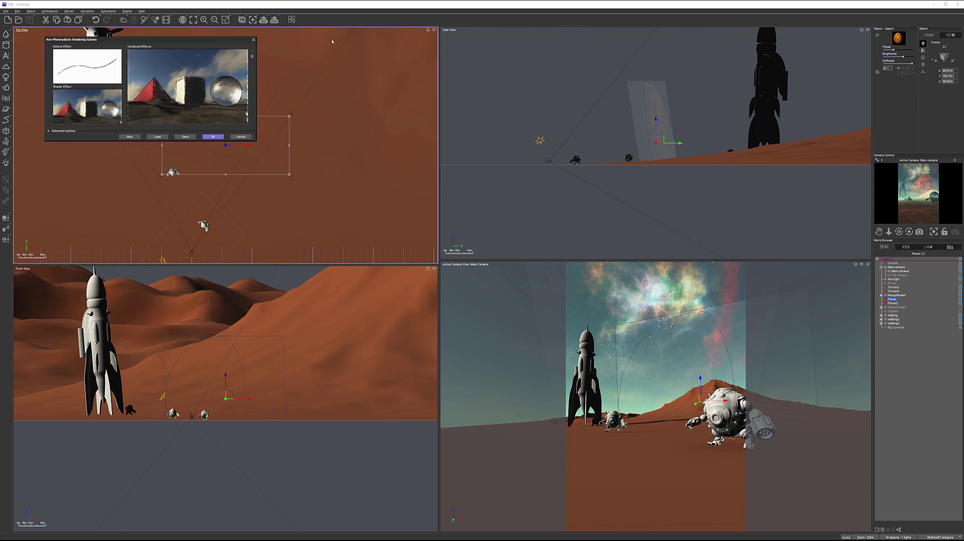
pyautogui.moveTo(228, 43); pyautogui.dragTo(461, 93)
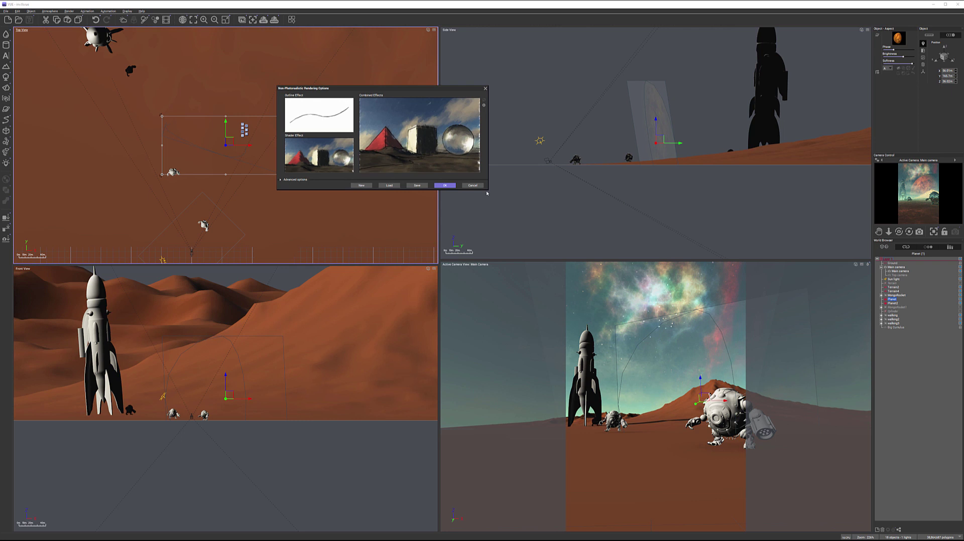
pyautogui.moveTo(352, 89)
pyautogui.mouseDown()
pyautogui.moveTo(369, 114)
pyautogui.moveTo(359, 103)
pyautogui.mouseUp()
pyautogui.click(288, 194)
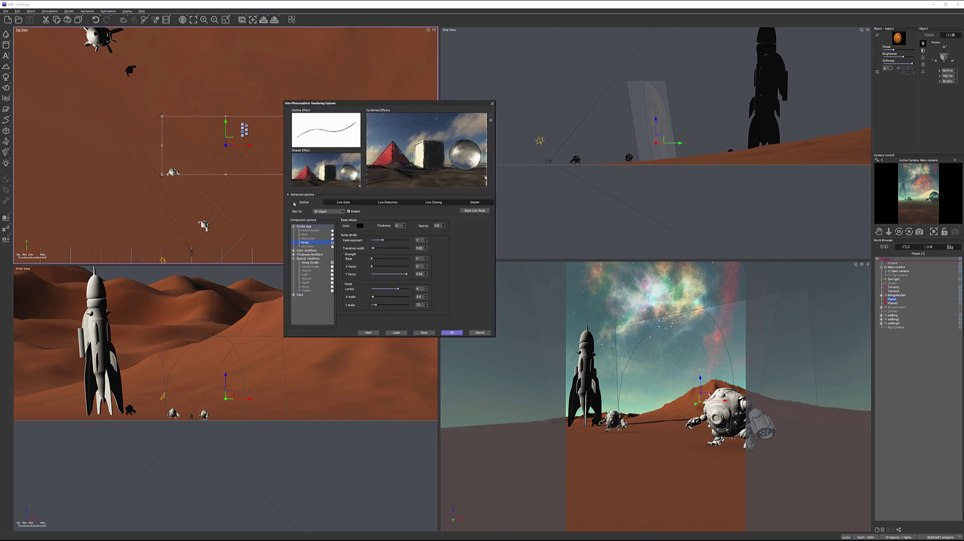
# Try out the Halftone, Toon and Null shaders in the non-photorealistic shader options and compare their previews
pyautogui.moveTo(393, 102); pyautogui.dragTo(417, 70)
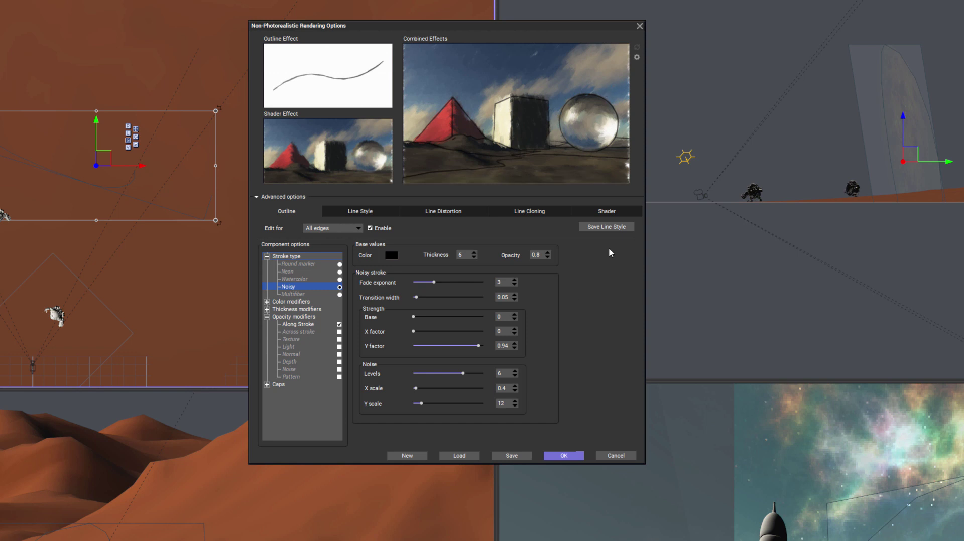
pyautogui.click(614, 210)
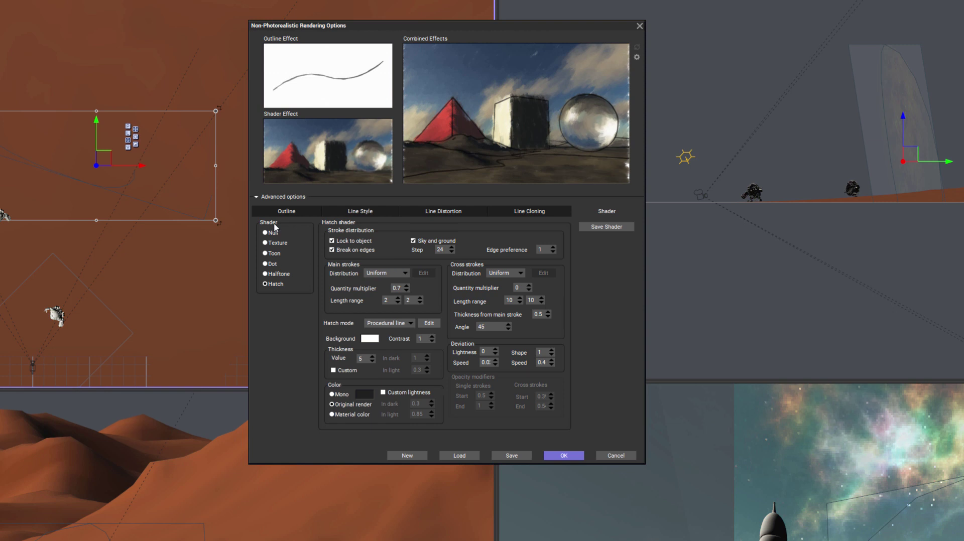
pyautogui.click(277, 276)
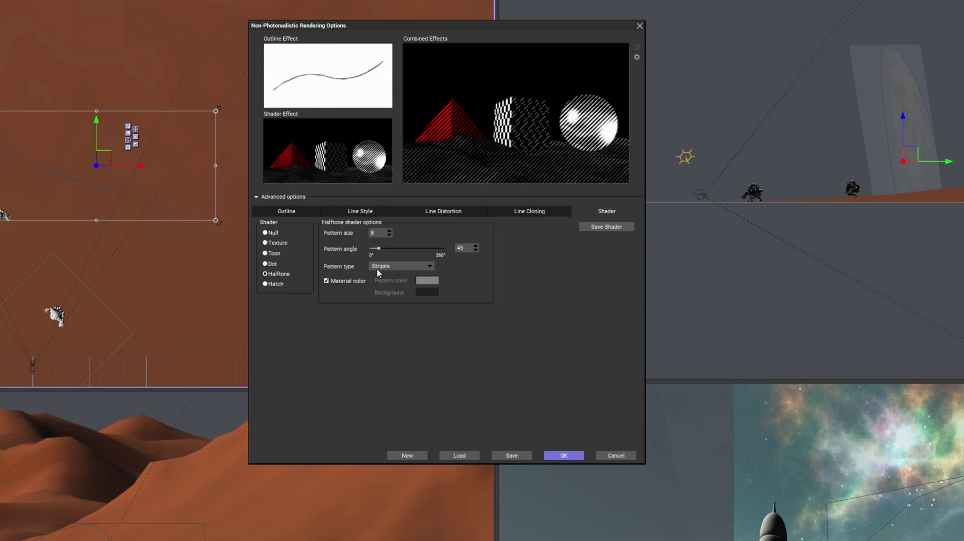
pyautogui.click(275, 254)
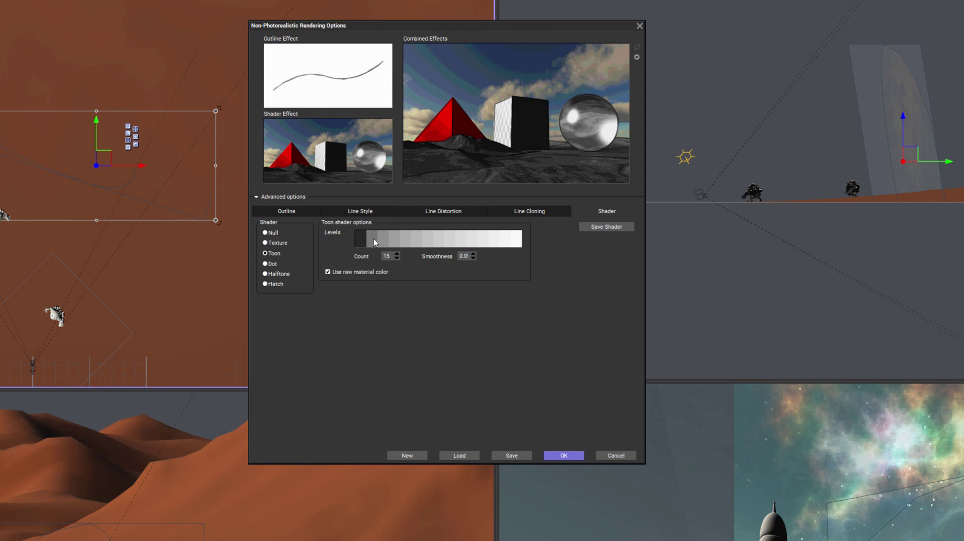
pyautogui.click(396, 254)
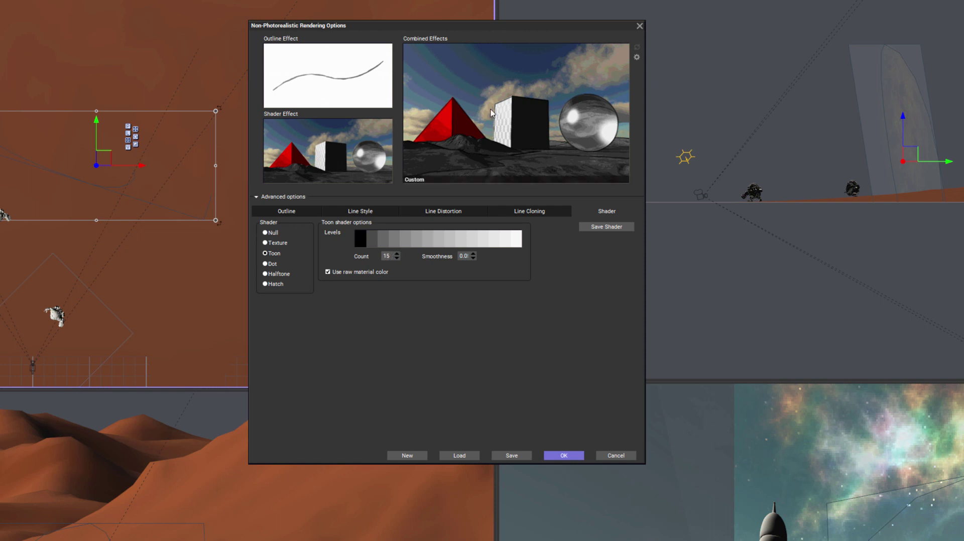
pyautogui.click(273, 233)
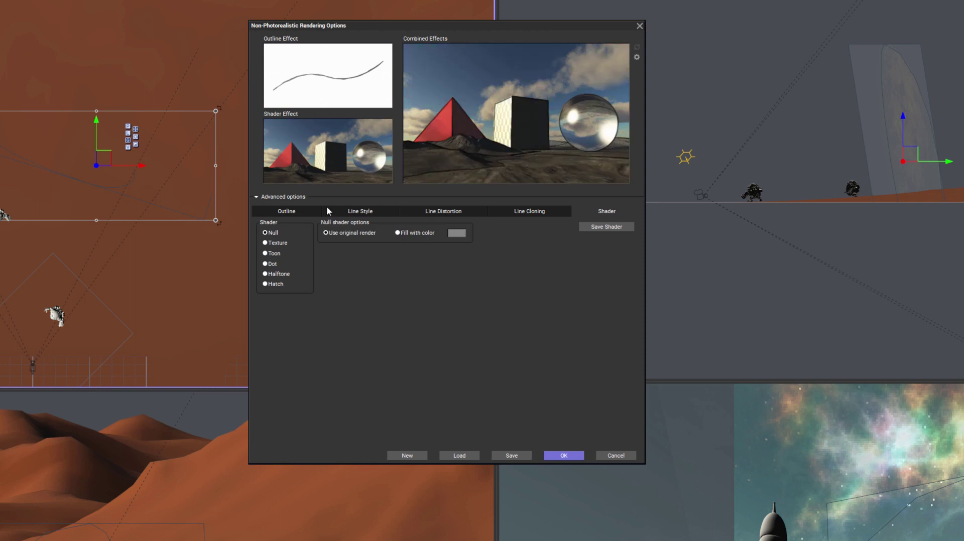
# Switch the shader to Toon and lower its level count to 10
pyautogui.click(274, 253)
pyautogui.click(397, 258)
pyautogui.click(397, 258)
pyautogui.click(396, 258)
pyautogui.click(397, 258)
pyautogui.click(397, 258)
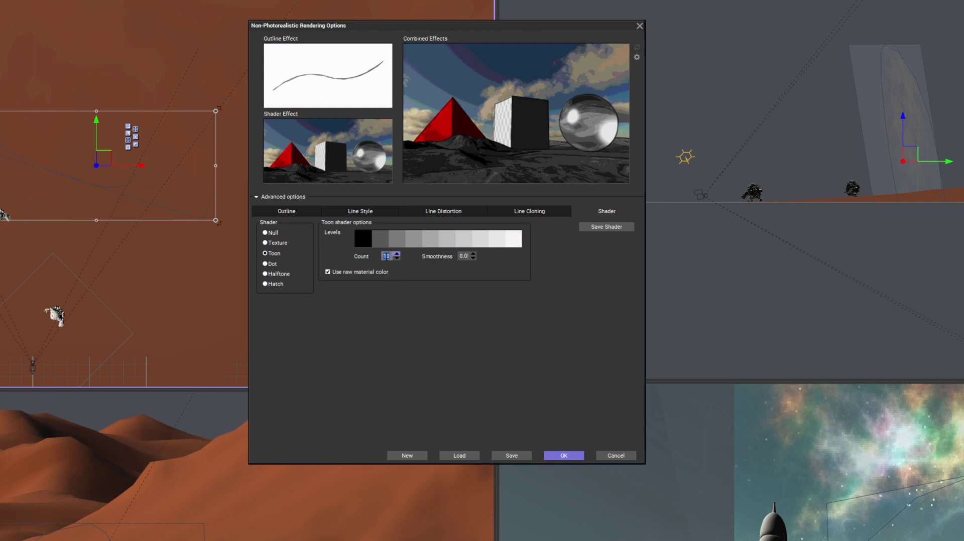
# Try a toon level count of 64, and settle on a count of 32
pyautogui.click(419, 247)
pyautogui.write('64')
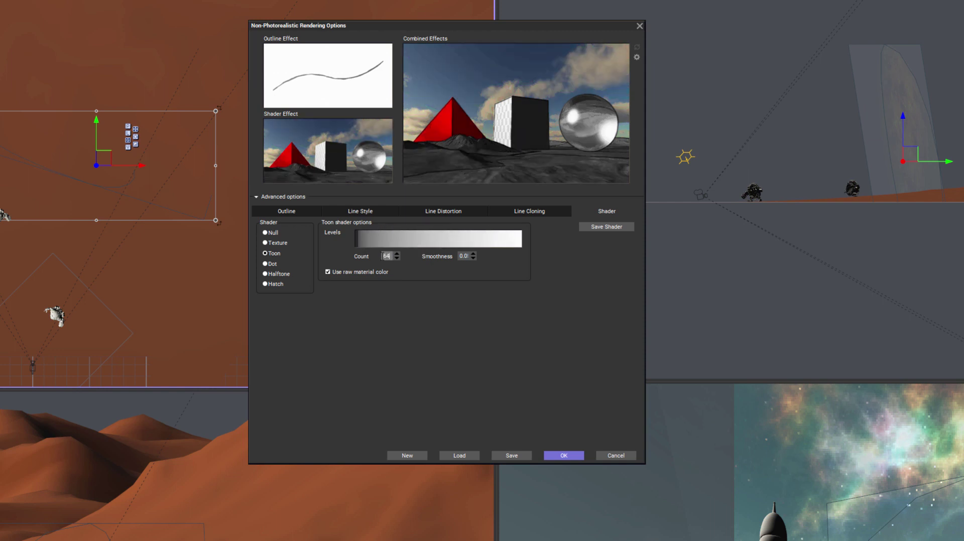
pyautogui.doubleClick(389, 255)
pyautogui.write('32')
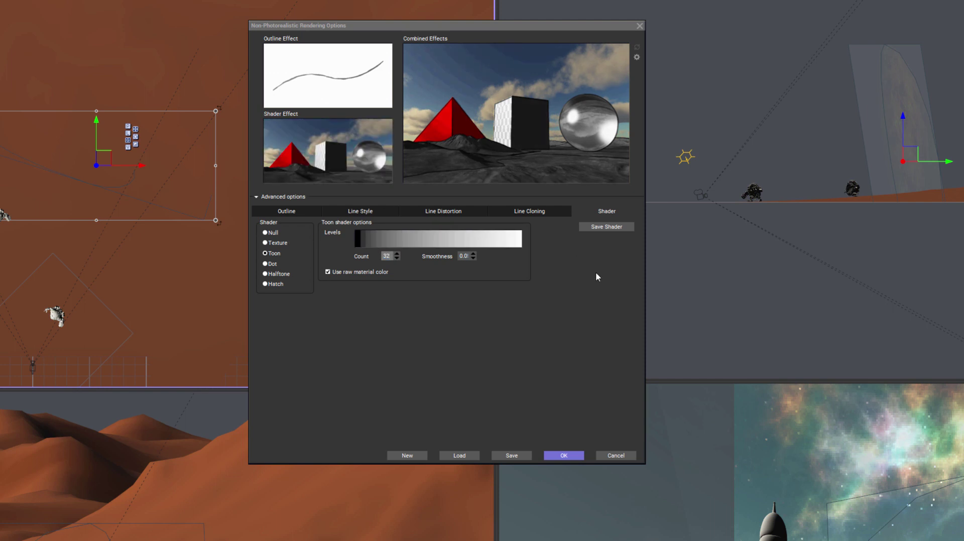
# Look over the outline options, try a near-Abstract tracing precision in the line style, and restore it to Normal
pyautogui.click(274, 210)
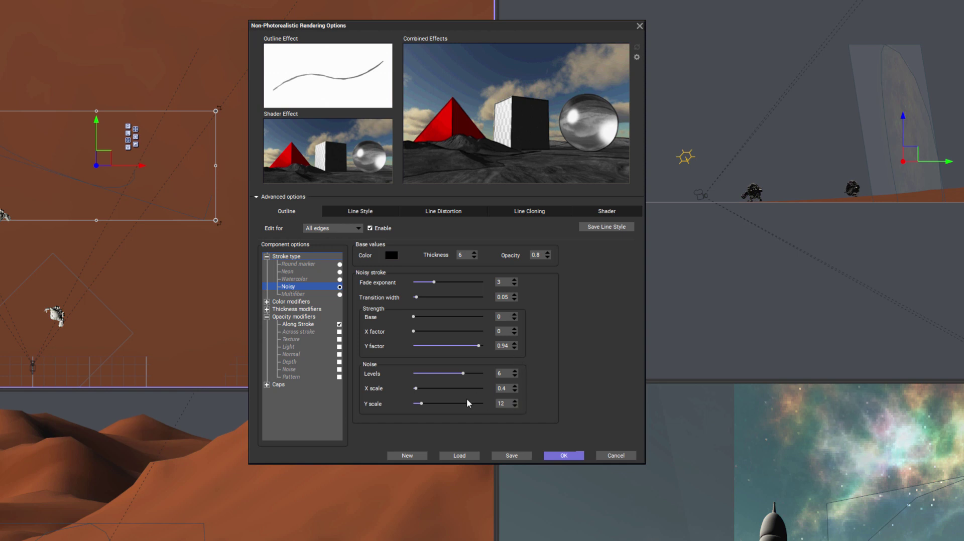
pyautogui.click(366, 214)
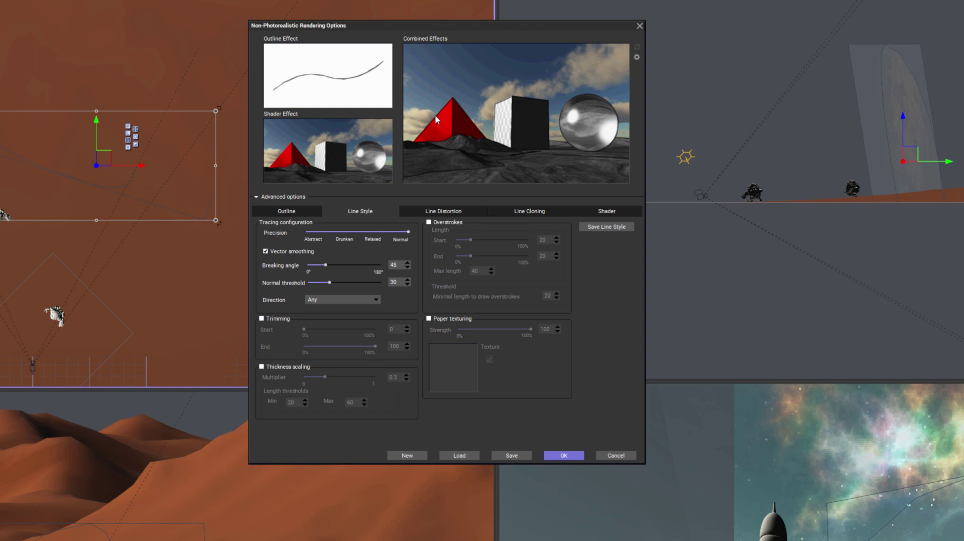
pyautogui.moveTo(409, 232); pyautogui.dragTo(315, 232)
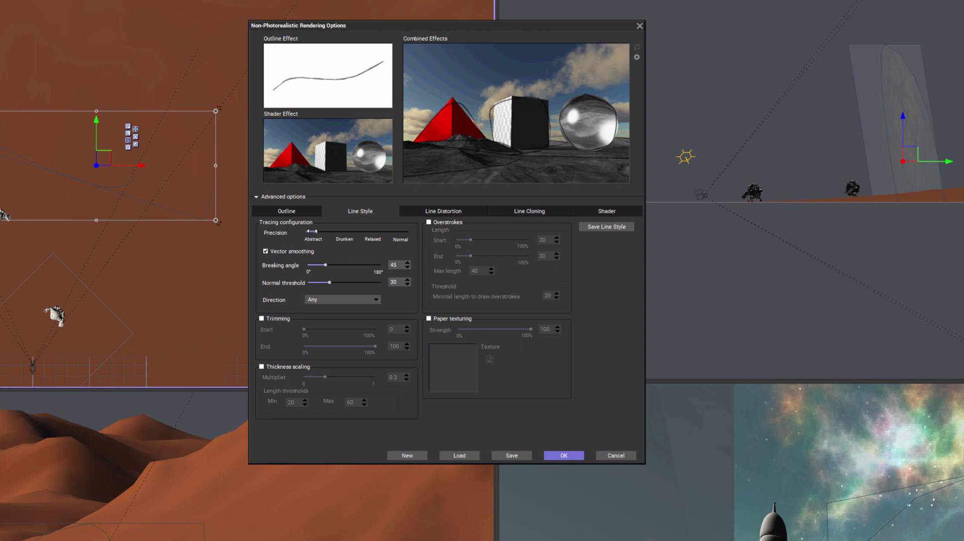
pyautogui.moveTo(335, 232); pyautogui.dragTo(408, 231)
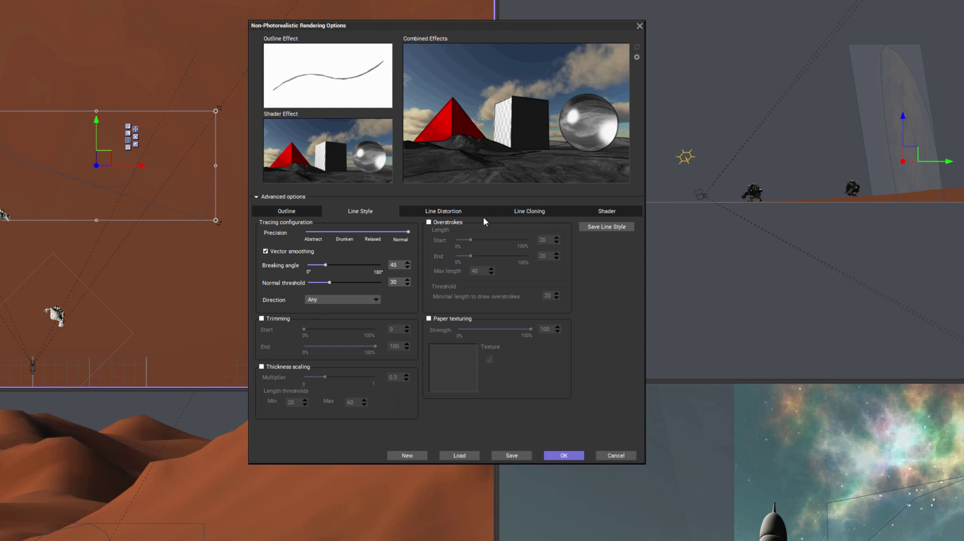
# Look over the line distortion and line cloning options and accept the non-photorealistic rendering settings
pyautogui.click(459, 219)
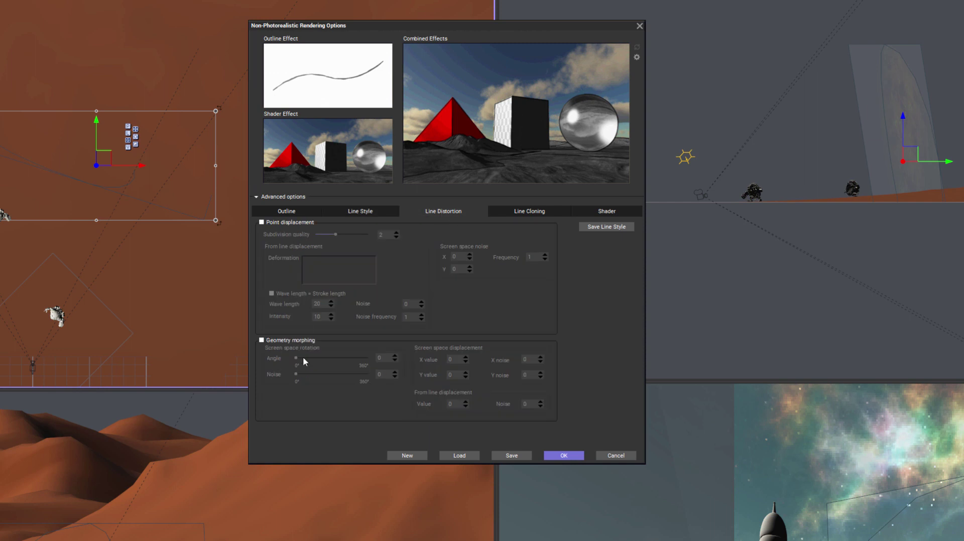
pyautogui.click(521, 213)
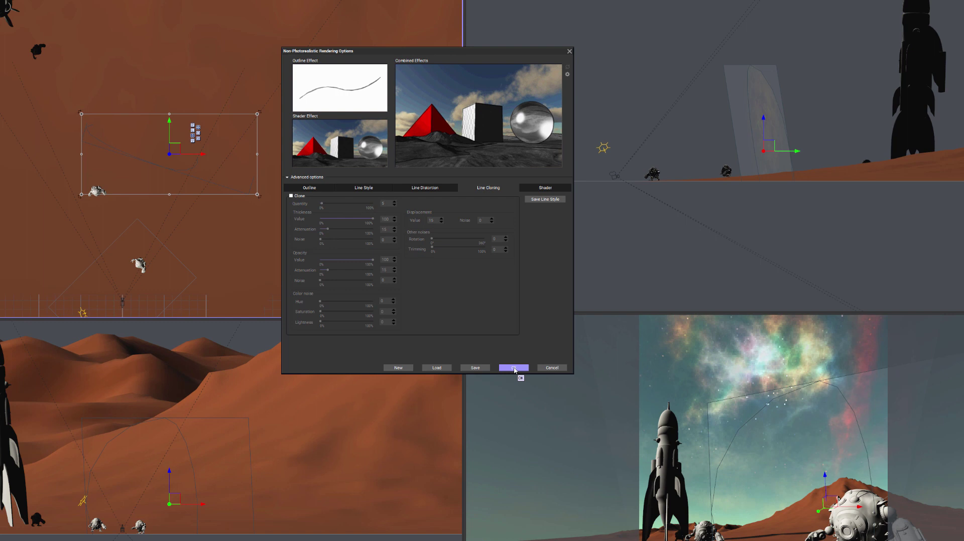
pyautogui.click(564, 456)
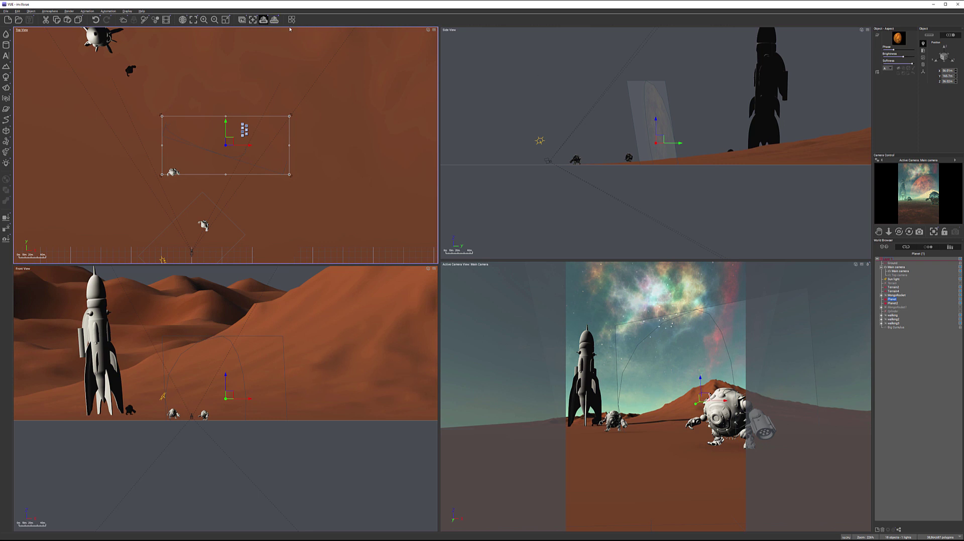
# Look at the last render in the render display and close it
pyautogui.click(272, 20)
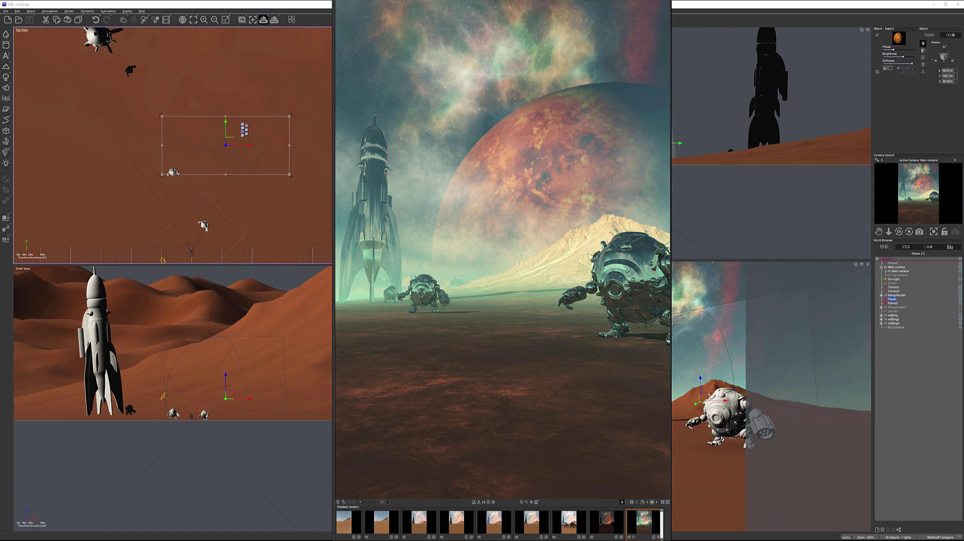
pyautogui.click(665, 2)
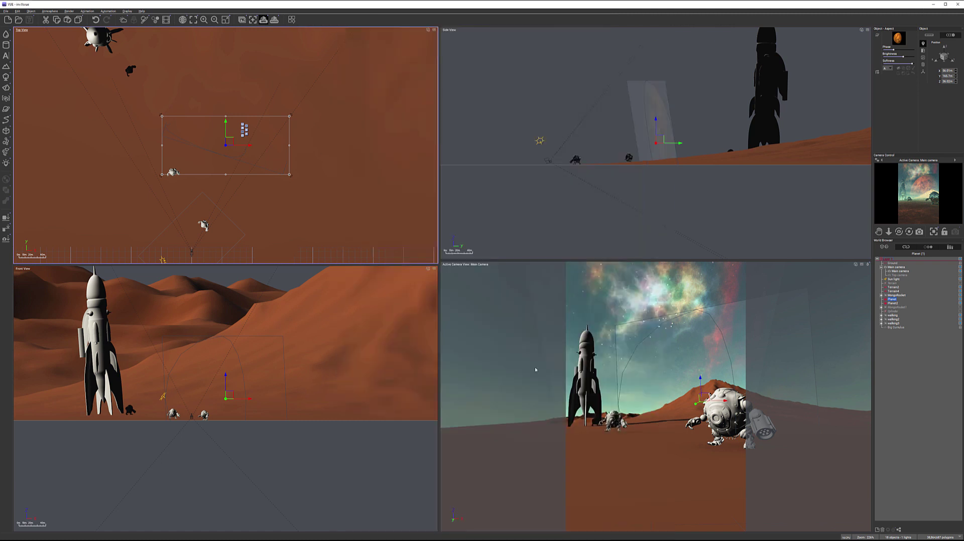